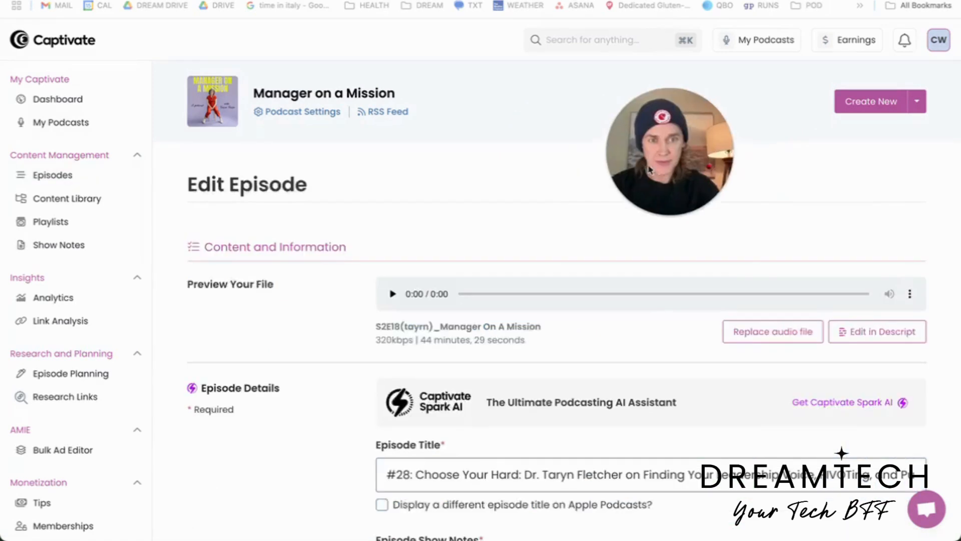
- Examine the episode's edit page down to the Dynamic Content & Ads section with its pre-roll and mid-roll areas
left_click_drag(655, 168, 607, 185)
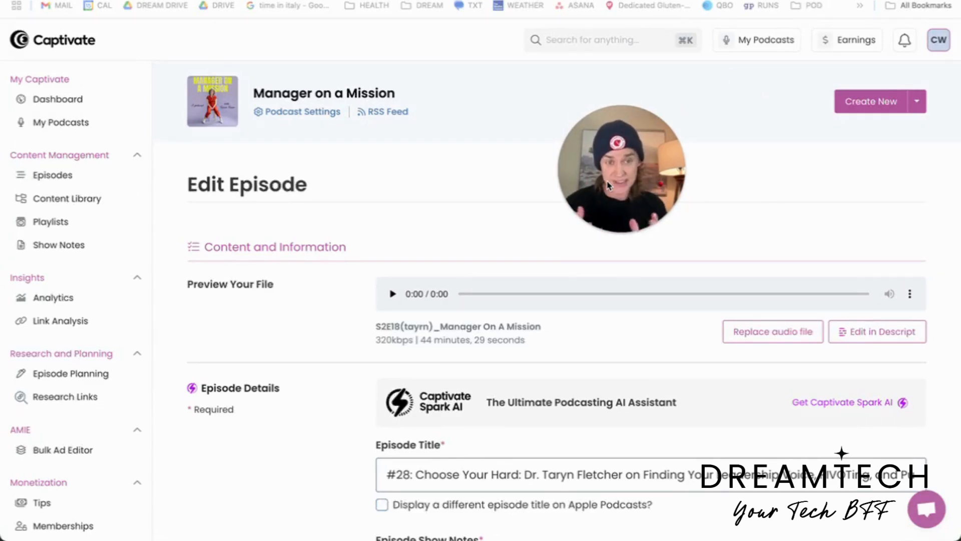
scroll(333, 300, "down", 4)
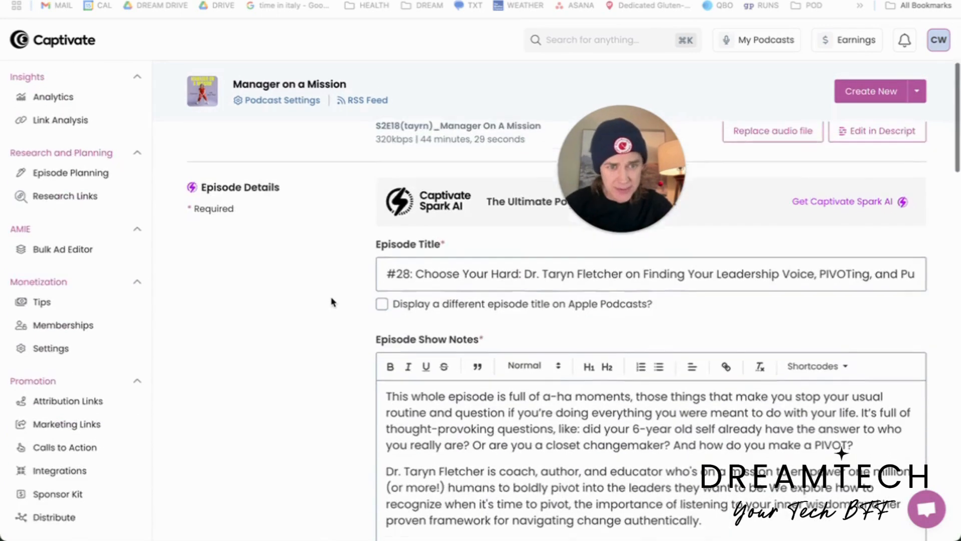
scroll(332, 302, "down", 8)
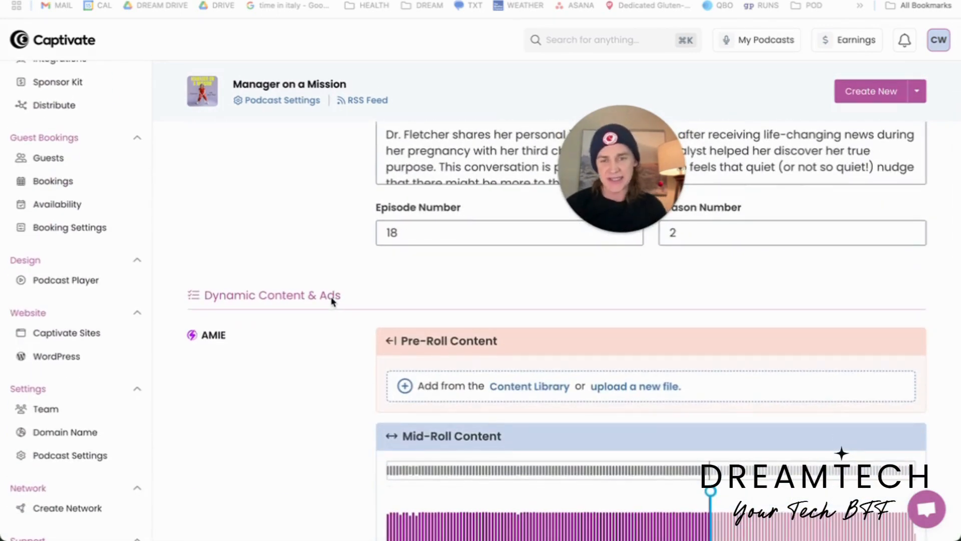
scroll(331, 300, "down", 1)
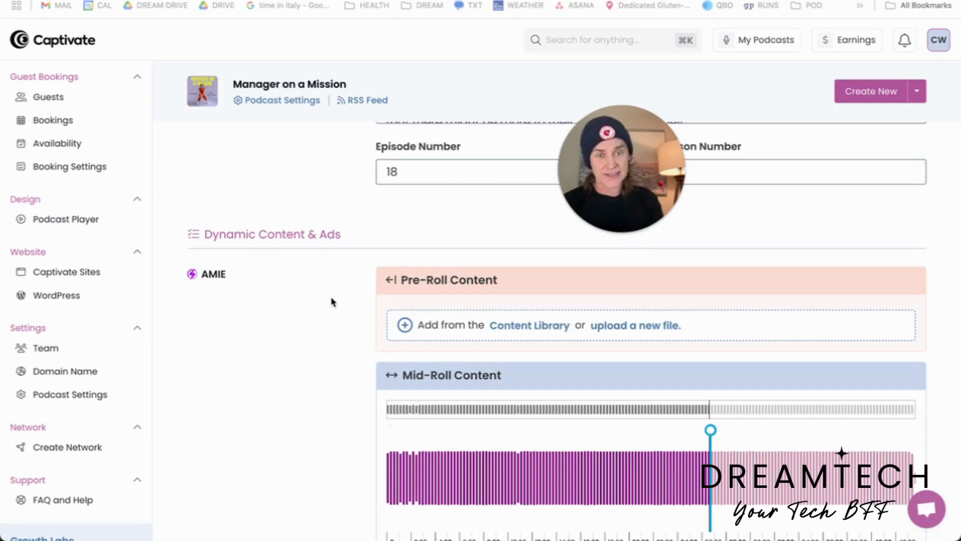
scroll(339, 317, "down", 1)
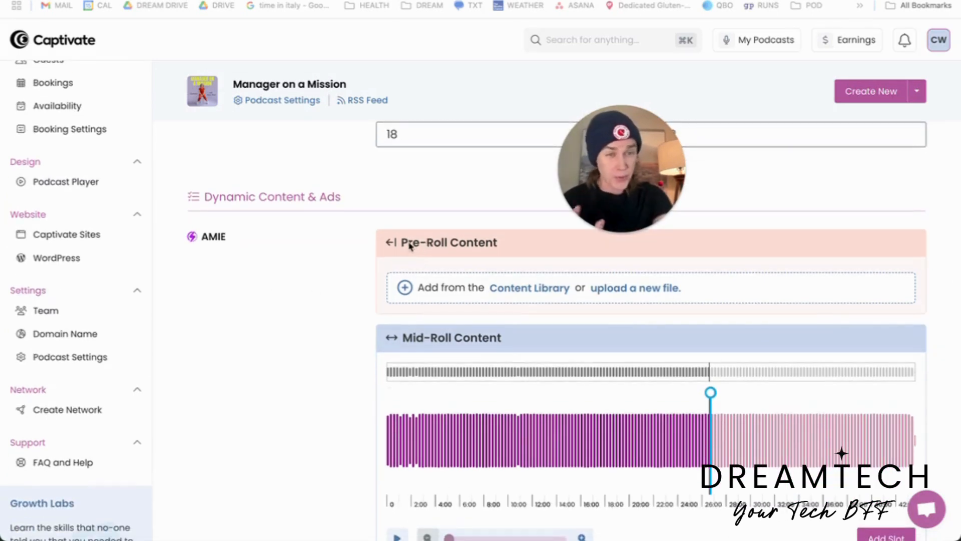
scroll(443, 303, "down", 10)
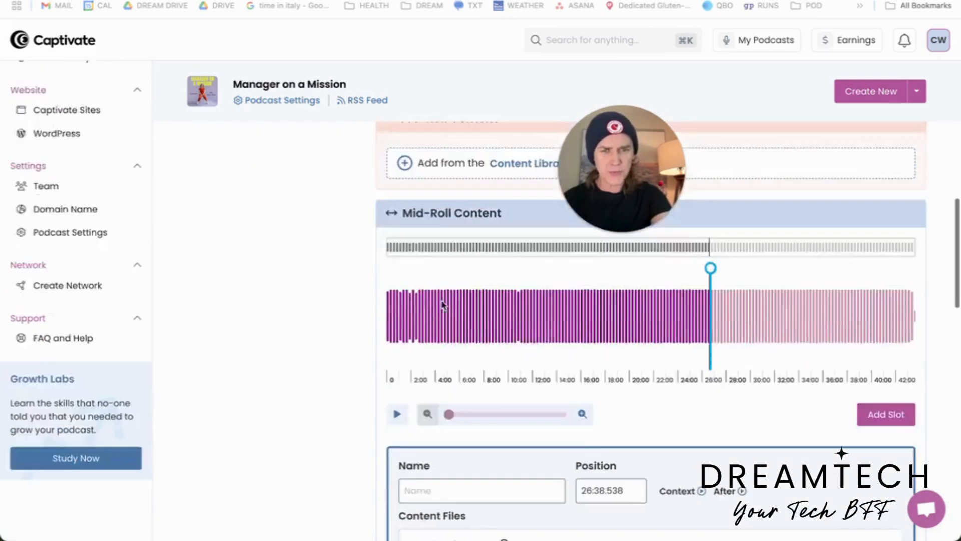
scroll(443, 303, "down", 3)
scroll(443, 303, "up", 10)
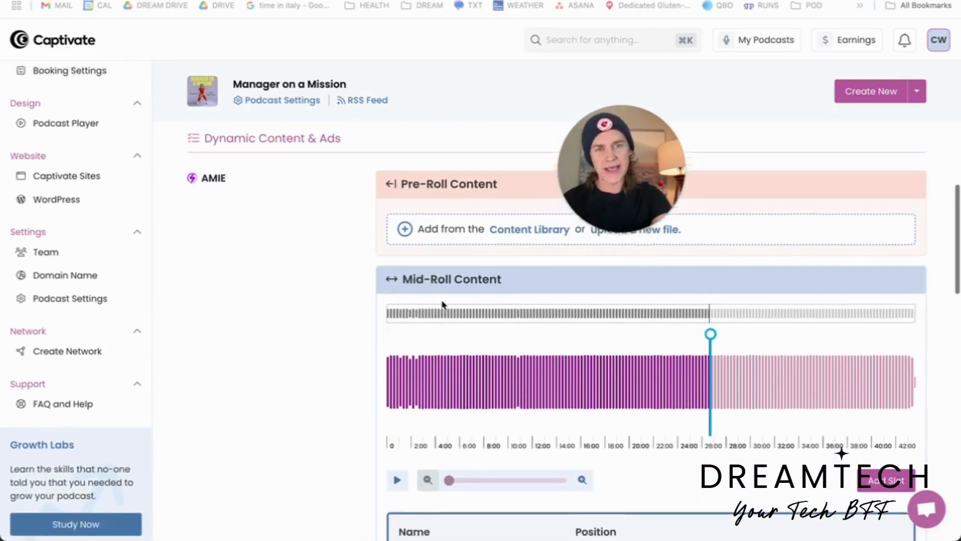
scroll(443, 303, "up", 1)
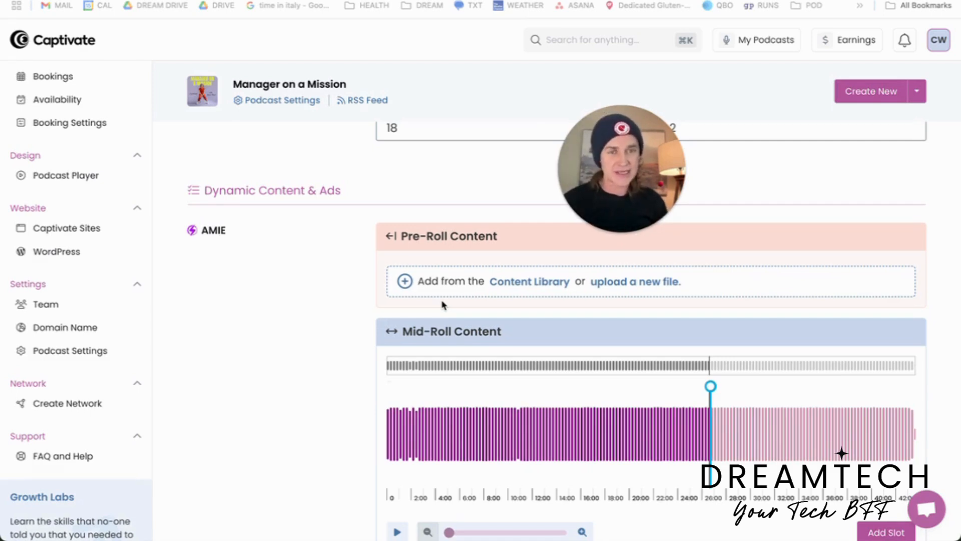
- Review the mid-roll slot's content files and the post-roll content, and compare them with the pre-roll area
scroll(425, 273, "down", 1)
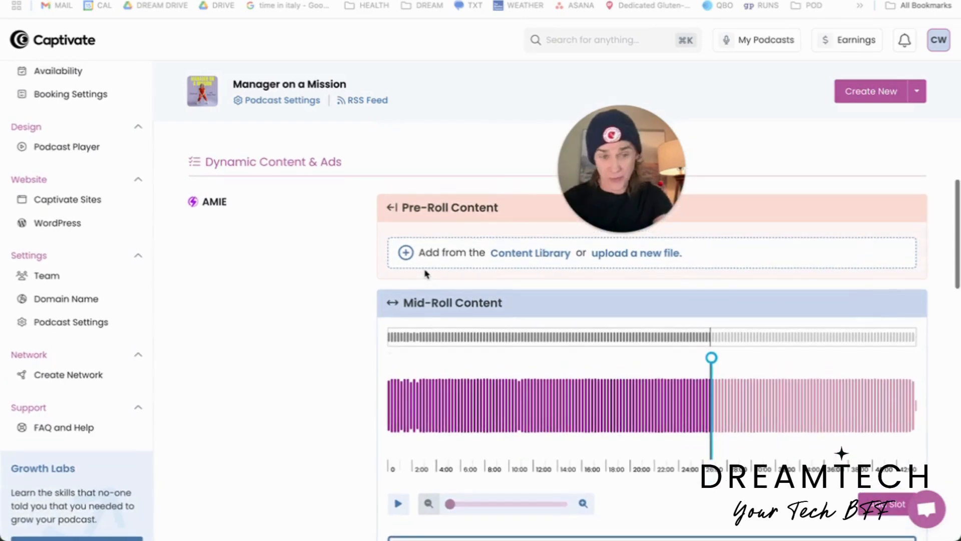
scroll(426, 274, "down", 5)
scroll(428, 260, "up", 4)
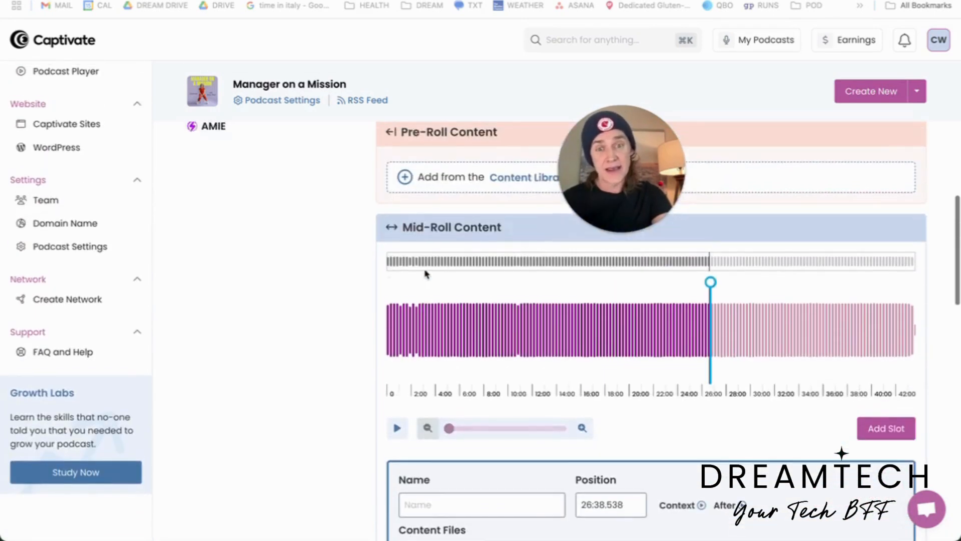
scroll(429, 253, "down", 10)
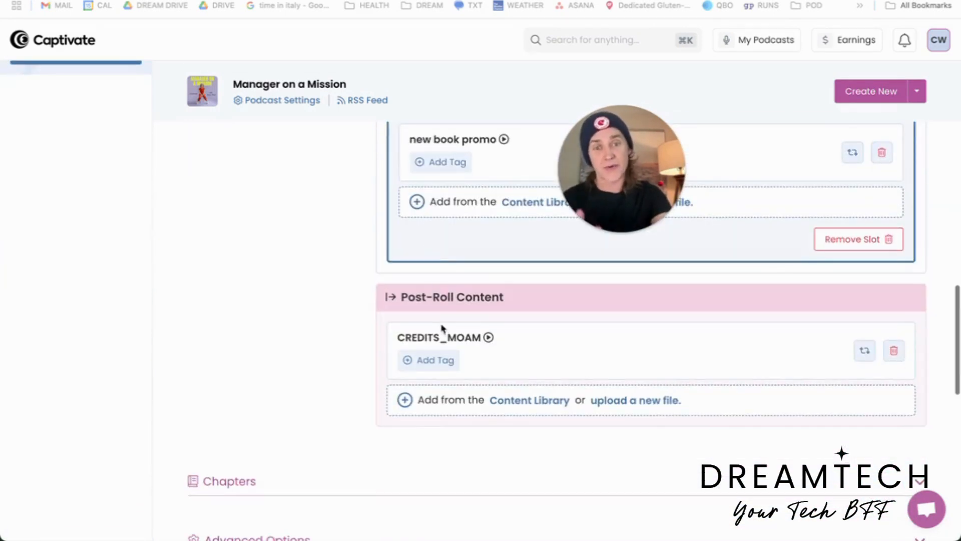
scroll(441, 326, "up", 3)
scroll(442, 325, "down", 3)
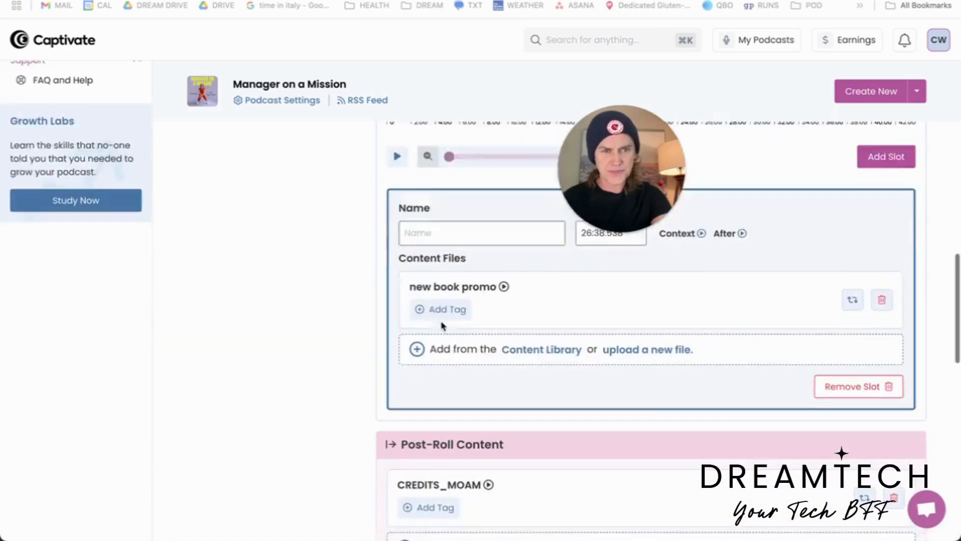
scroll(442, 326, "up", 1)
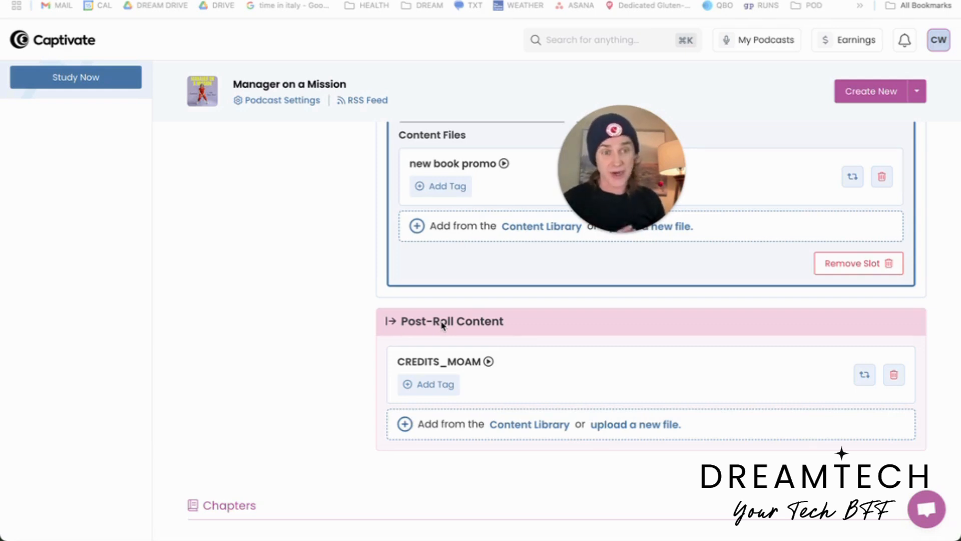
scroll(443, 325, "up", 10)
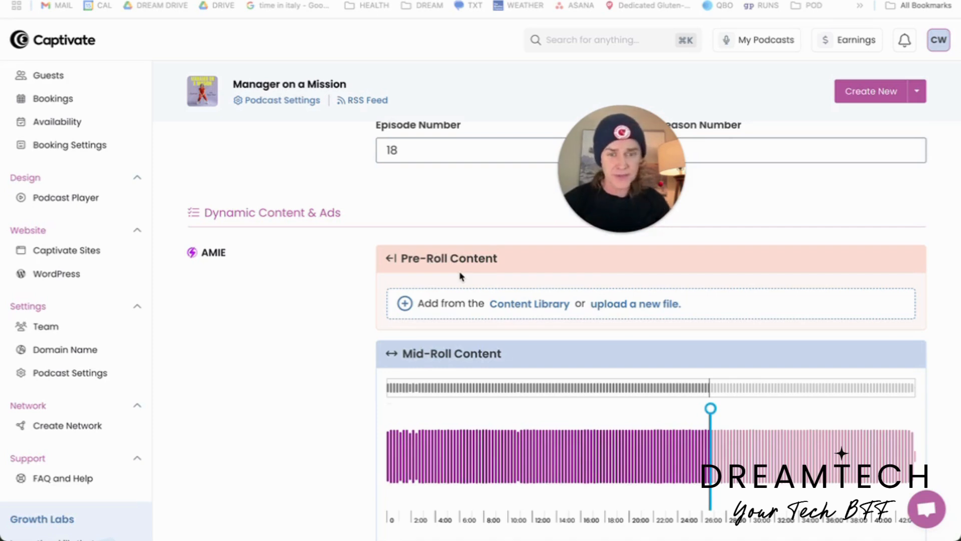
scroll(461, 276, "down", 3)
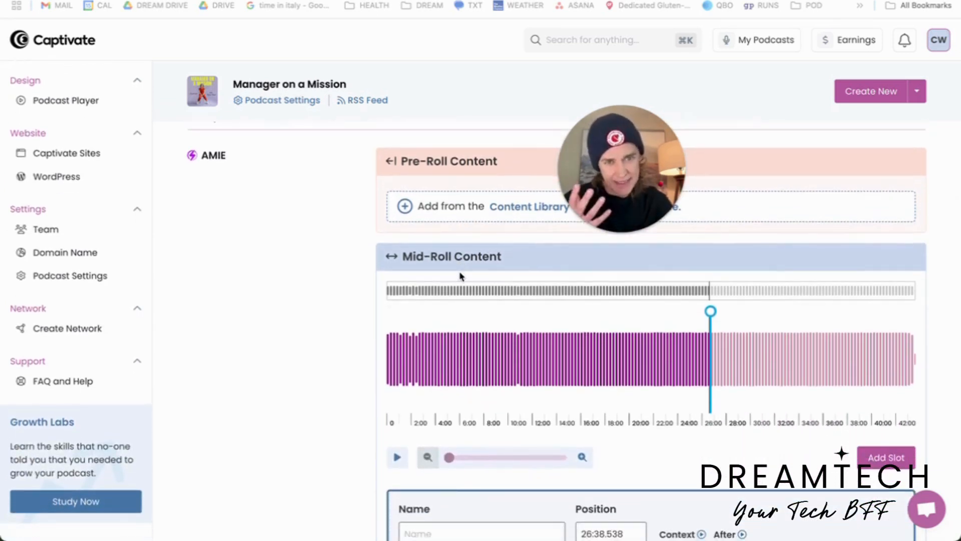
scroll(461, 275, "down", 1)
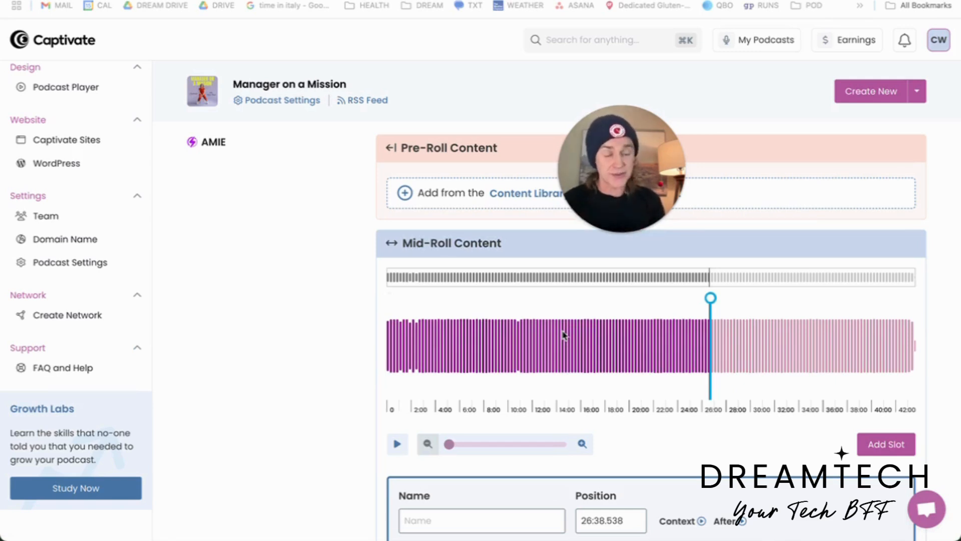
- Try out a replaceable advert range on the mid-roll waveform while previewing the audio, and clear the range
left_click(395, 447)
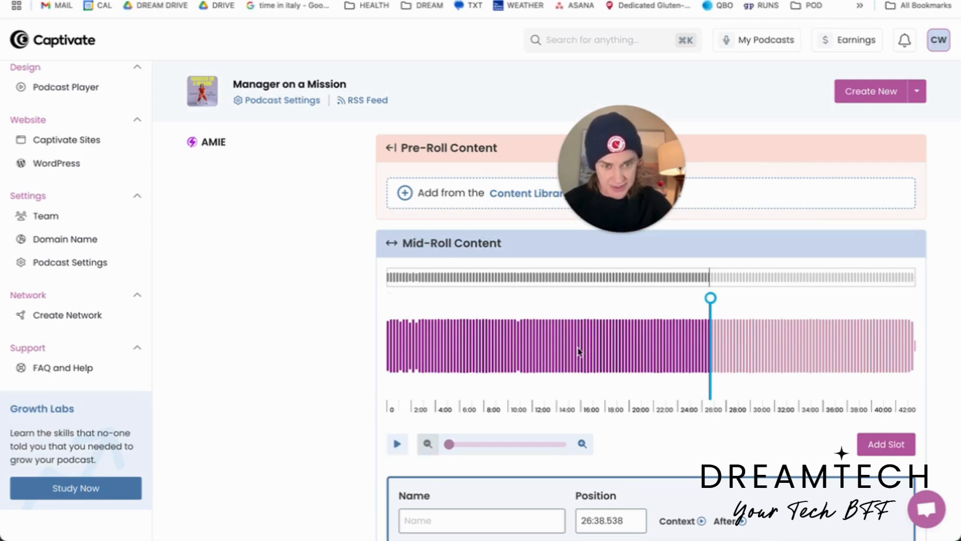
left_click_drag(579, 350, 502, 347)
left_click(464, 304)
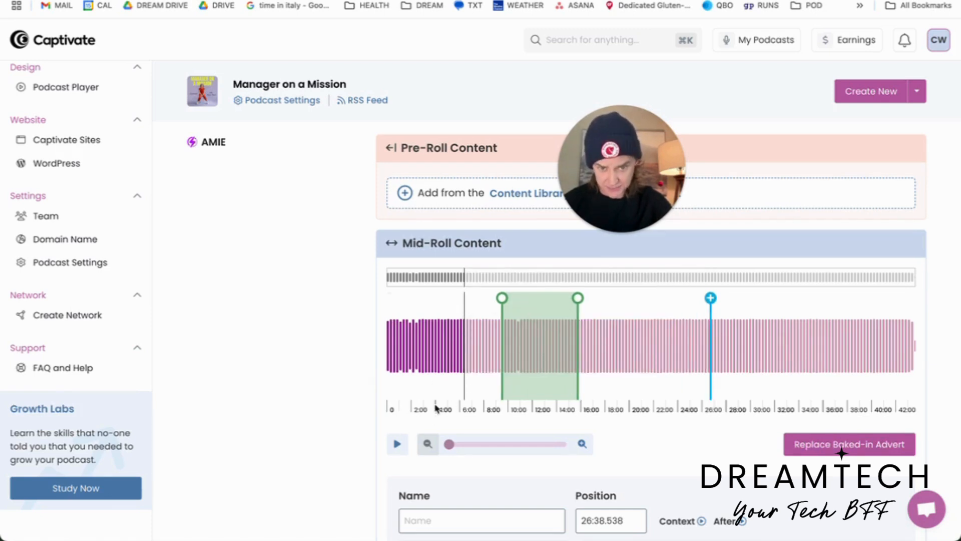
left_click(398, 446)
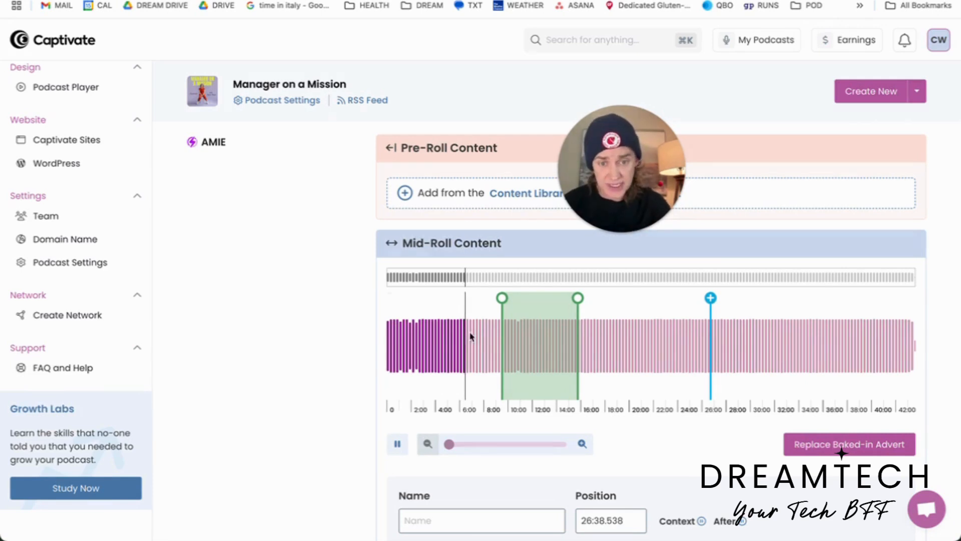
left_click_drag(557, 325, 513, 299)
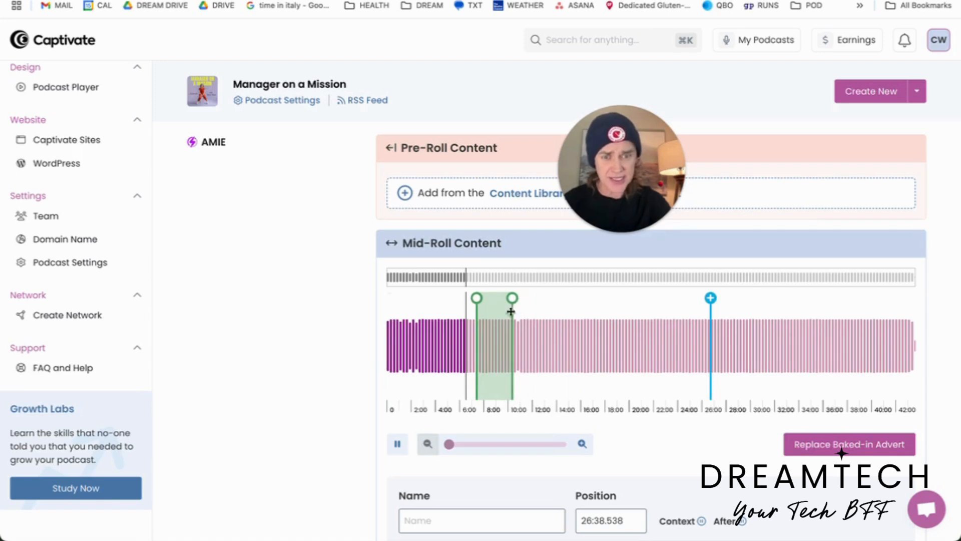
left_click(397, 447)
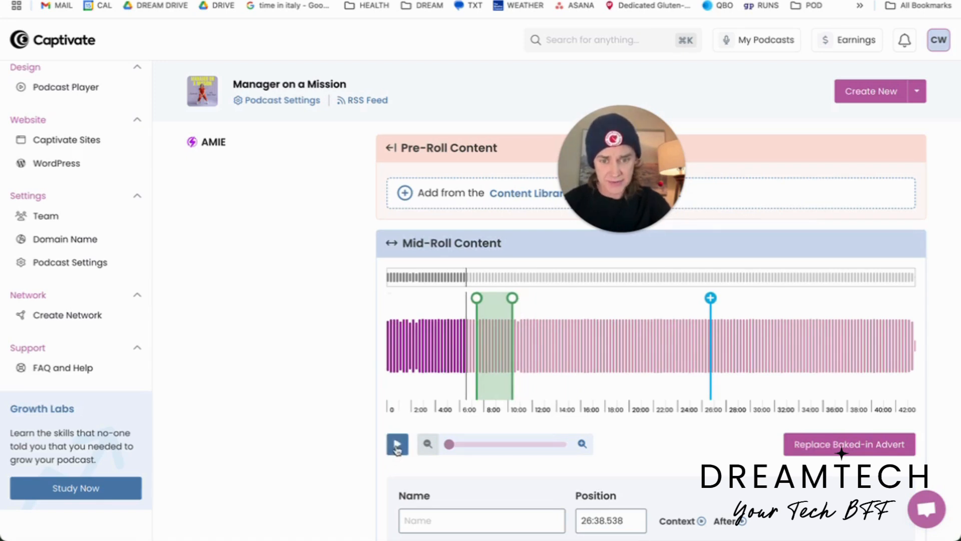
left_click(484, 323)
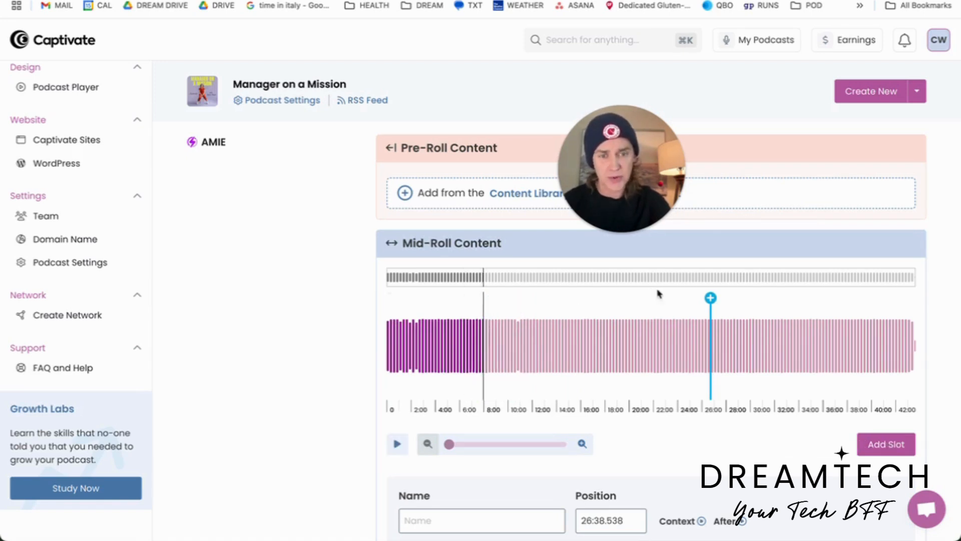
- Move the mid-roll slot marker earlier on the waveform and fine-tune its position to 10:56.041 at closer zoom
mouse_move(711, 299)
left_mouse_down()
mouse_move(506, 300)
mouse_move(519, 306)
left_mouse_up()
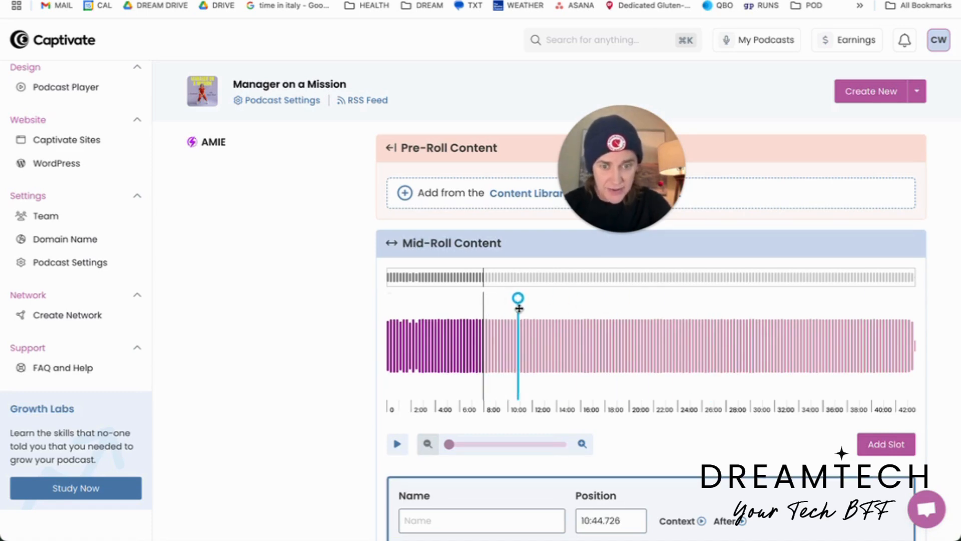
left_click(582, 444)
left_click(586, 449)
left_click(586, 449)
left_click(586, 449)
left_click(586, 449)
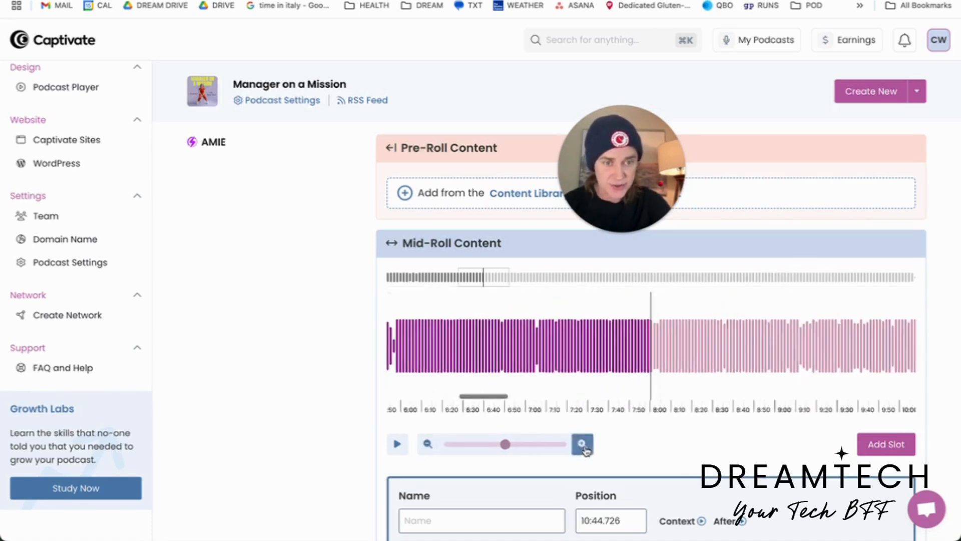
scroll(698, 361, "right", 5)
scroll(698, 361, "right", 5)
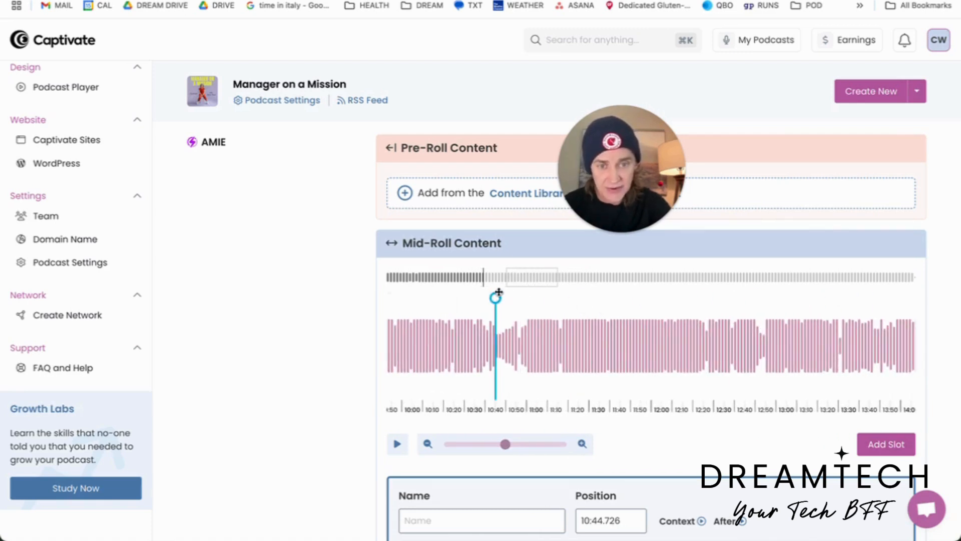
left_click_drag(495, 298, 519, 298)
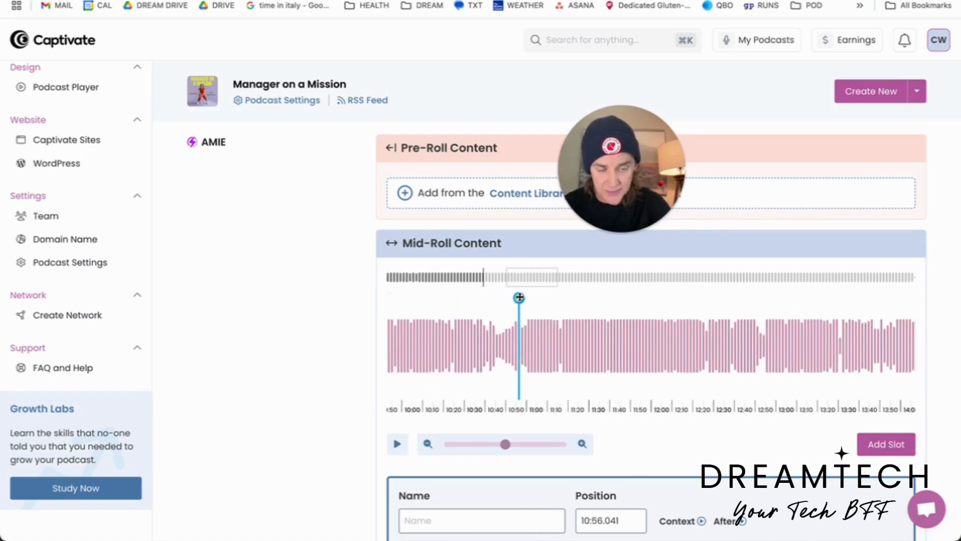
scroll(532, 461, "down", 3)
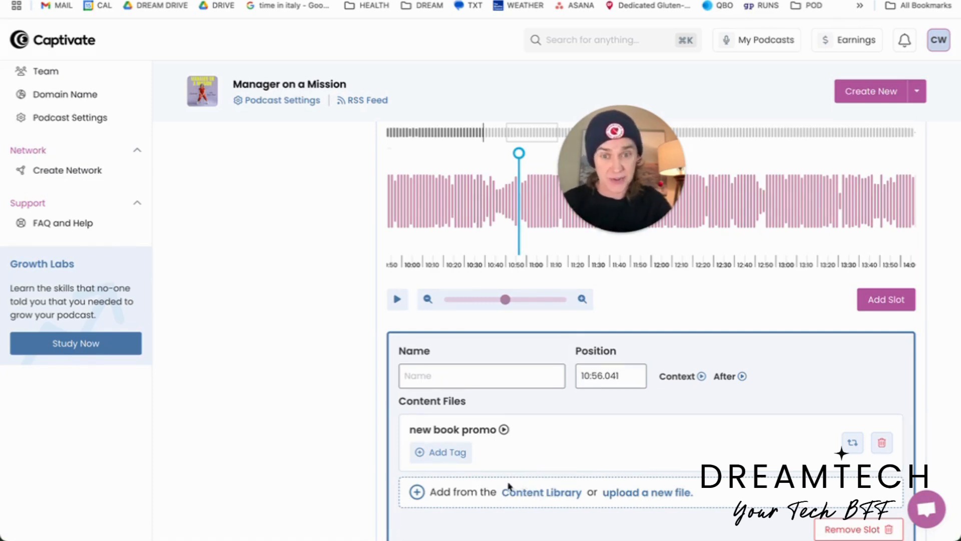
scroll(506, 483, "up", 3)
scroll(506, 483, "down", 2)
scroll(508, 483, "up", 2)
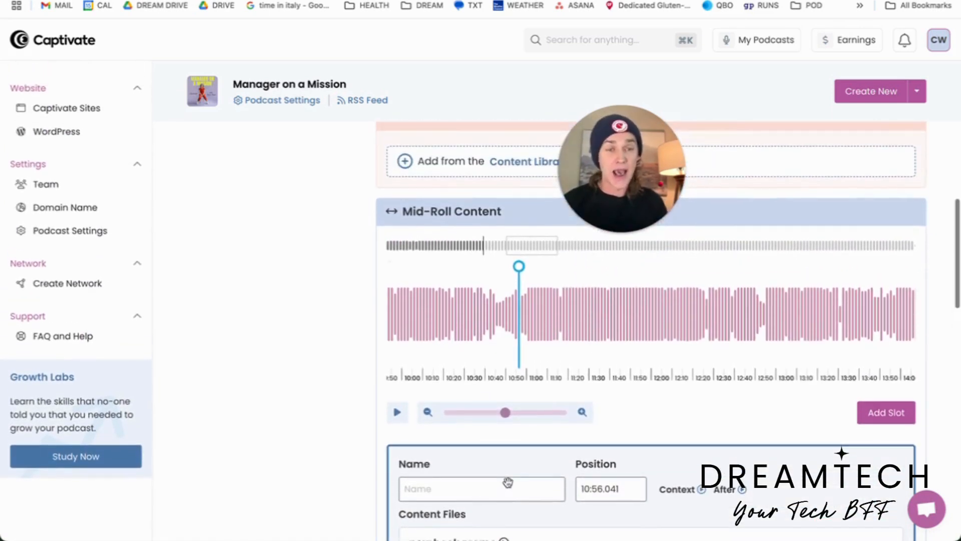